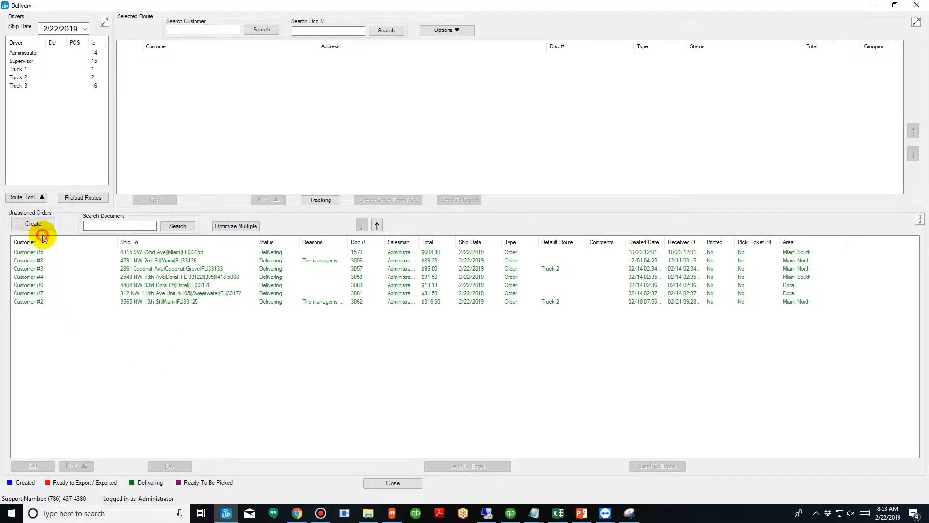
# Sort the unassigned orders by customer to review them, and close the Delivery window.
pyautogui.click(43, 239)
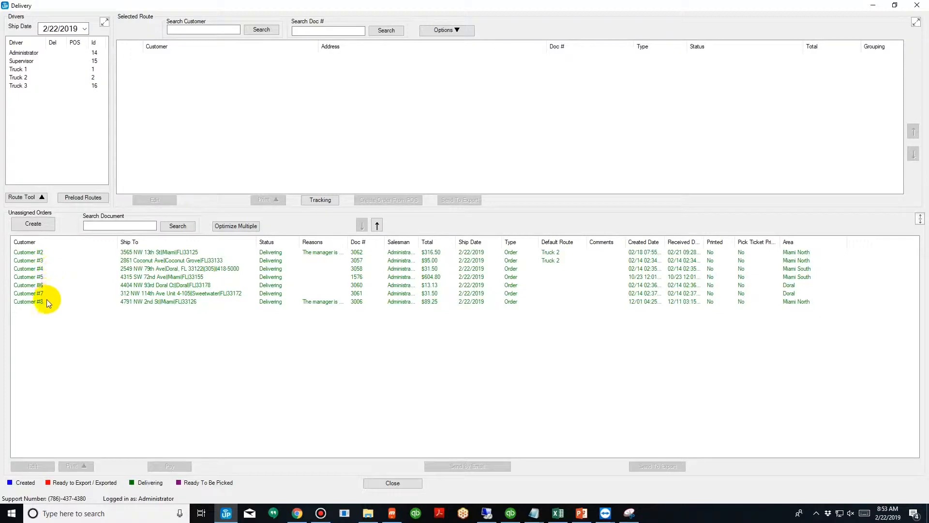
pyautogui.click(917, 5)
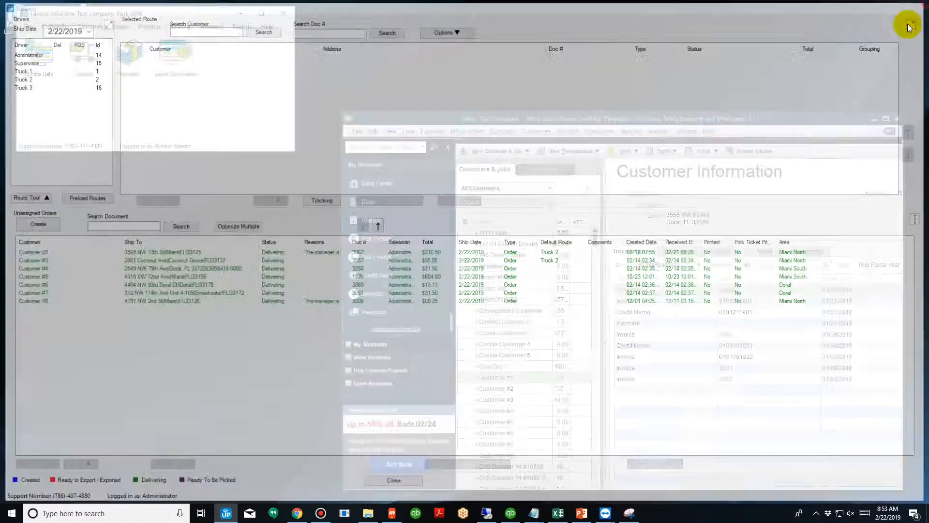
# Switch to QuickBooks and start a new invoice for Customer #1 from the customer list.
pyautogui.click(507, 379)
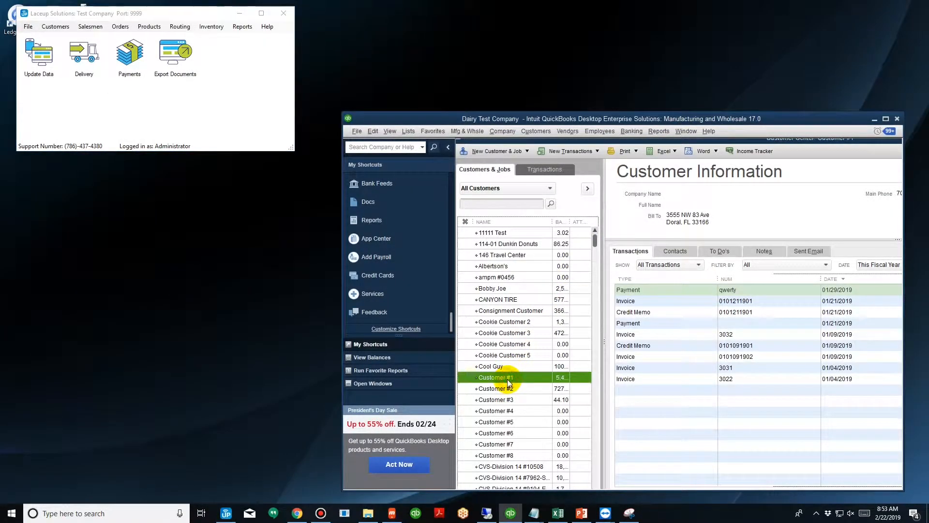
pyautogui.rightClick(507, 378)
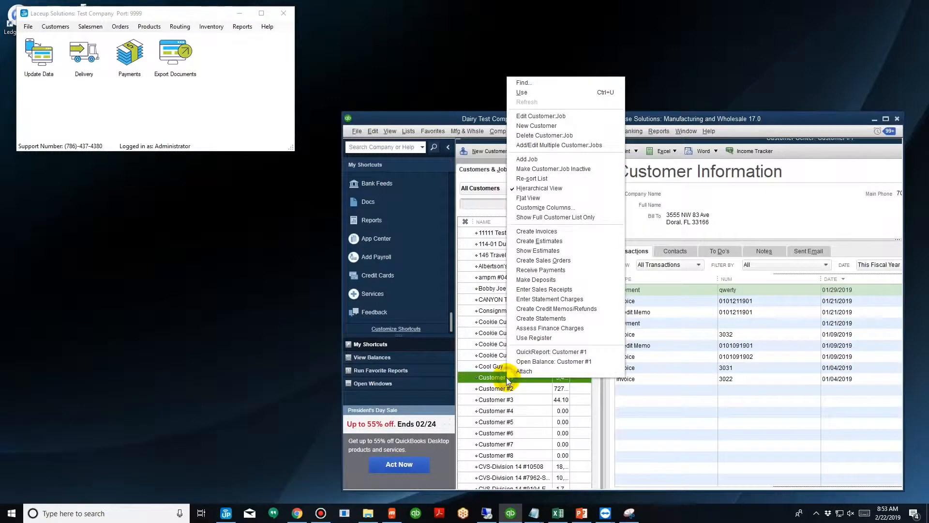
pyautogui.click(538, 232)
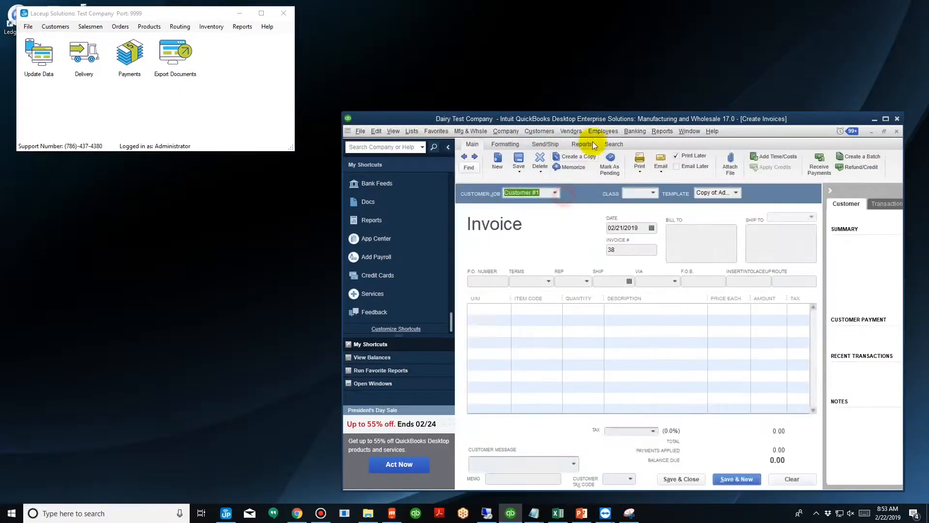
# Add item 101 (Whole Milk Gallon) to the invoice's first line with a quantity of 10.
pyautogui.click(504, 309)
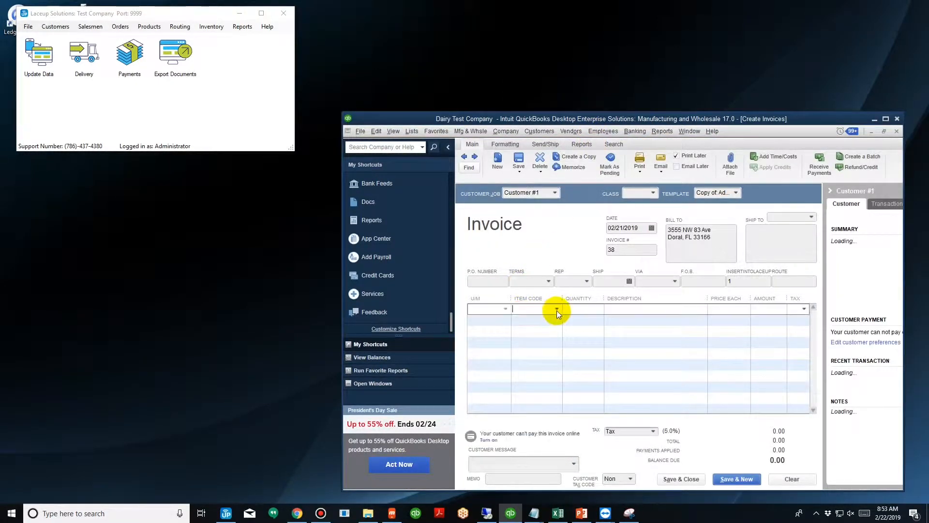
pyautogui.write('101')
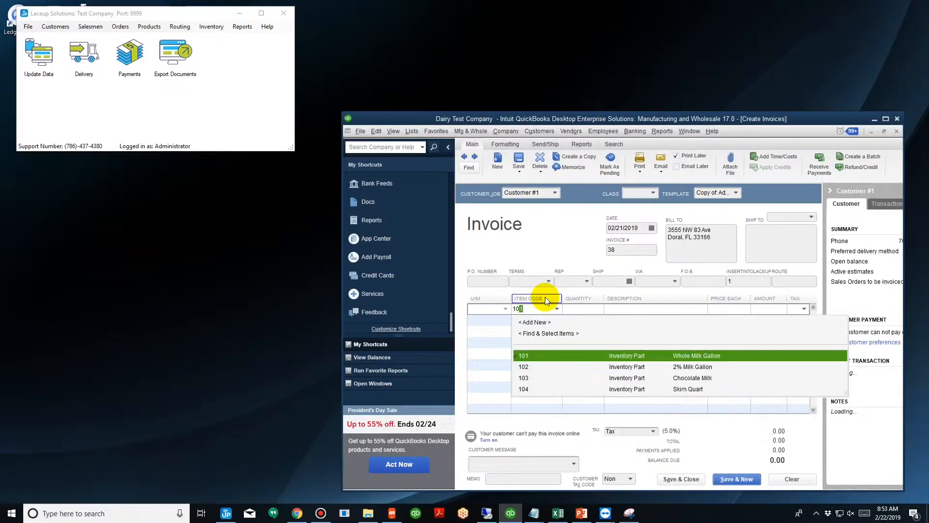
pyautogui.click(583, 355)
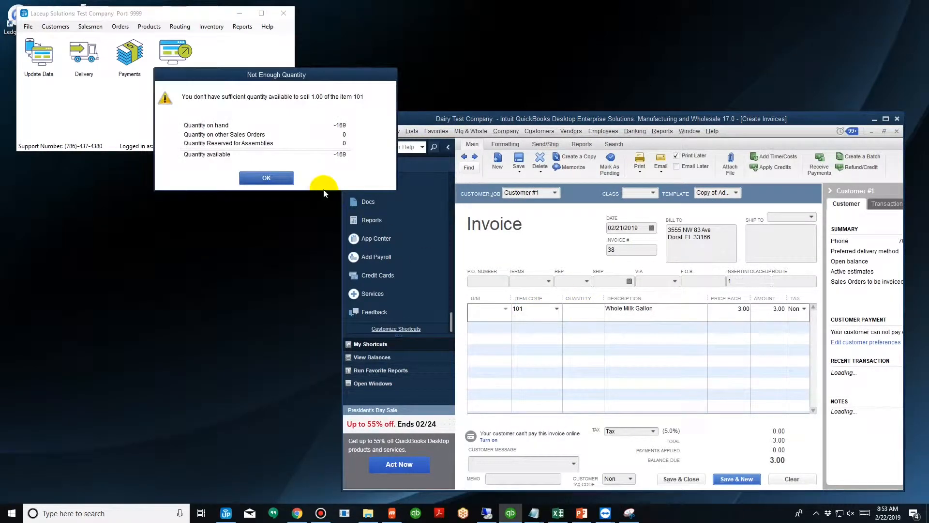
pyautogui.click(273, 176)
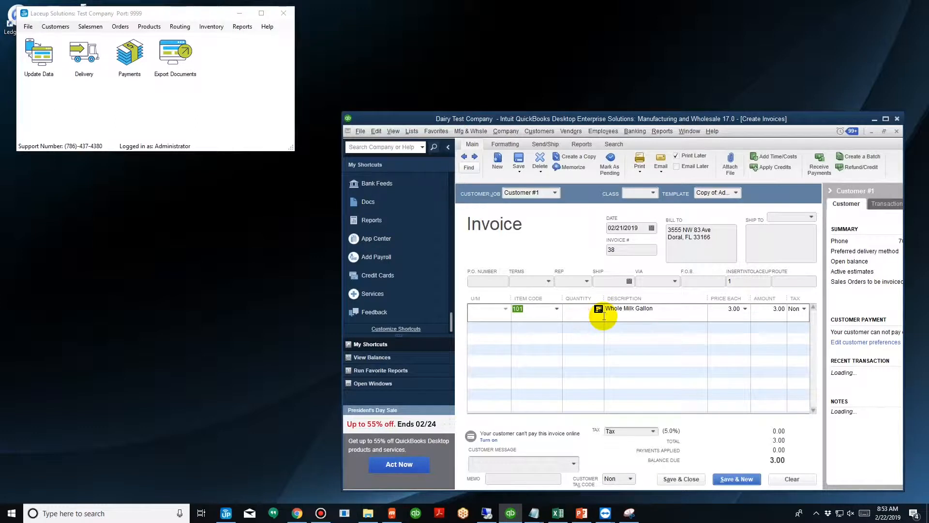
pyautogui.click(573, 310)
pyautogui.write('10')
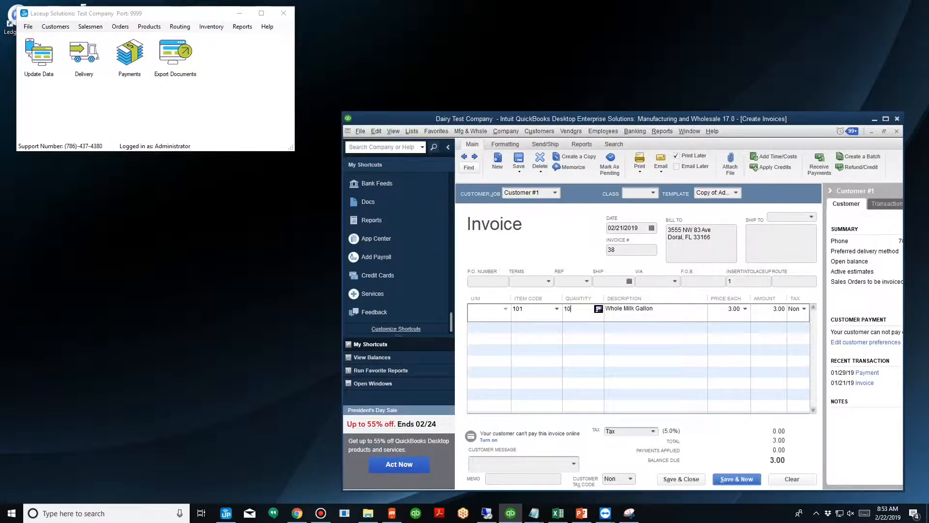
# Add item 102 (2% Milk Gallon) as the second invoice line with a quantity of 10.
pyautogui.click(535, 327)
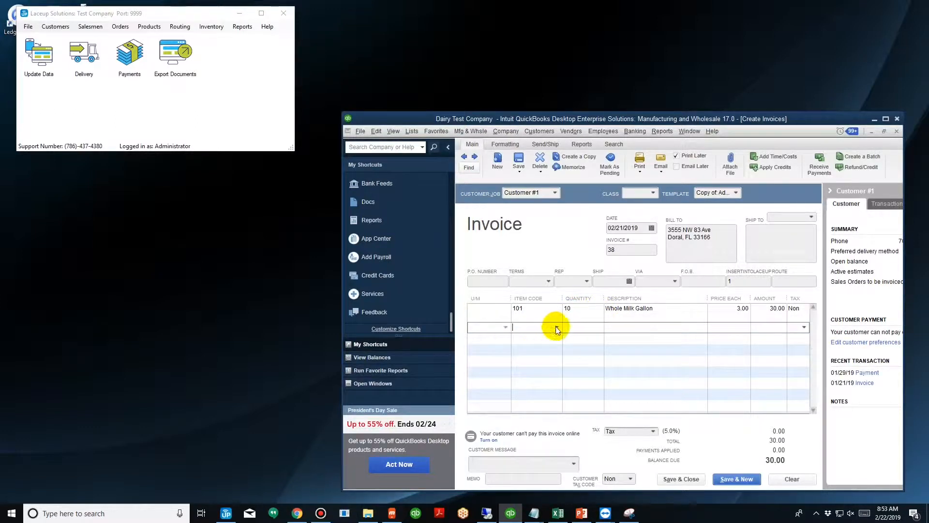
pyautogui.write('102')
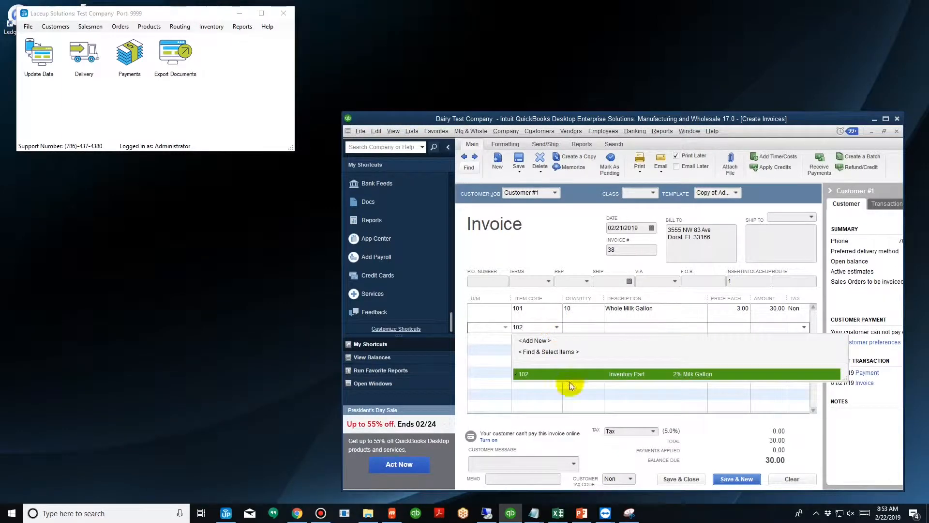
pyautogui.click(591, 373)
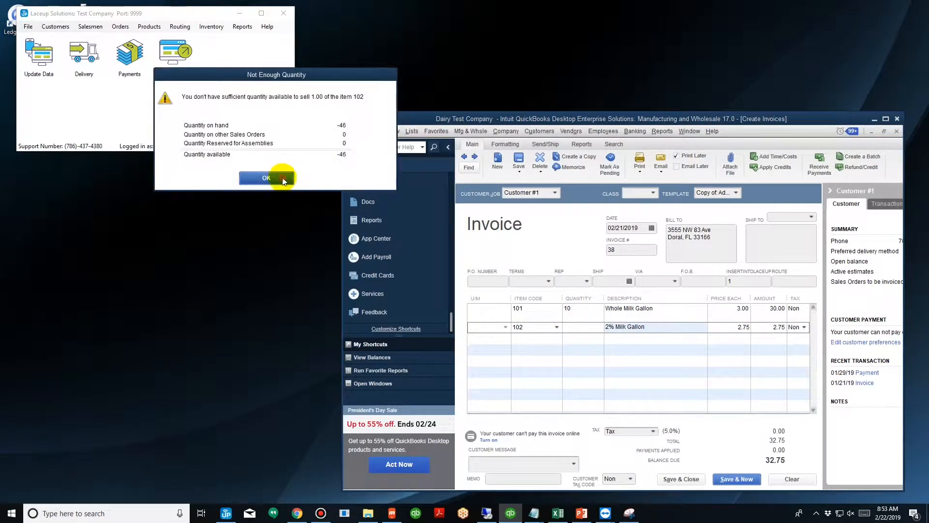
pyautogui.click(280, 179)
pyautogui.click(568, 325)
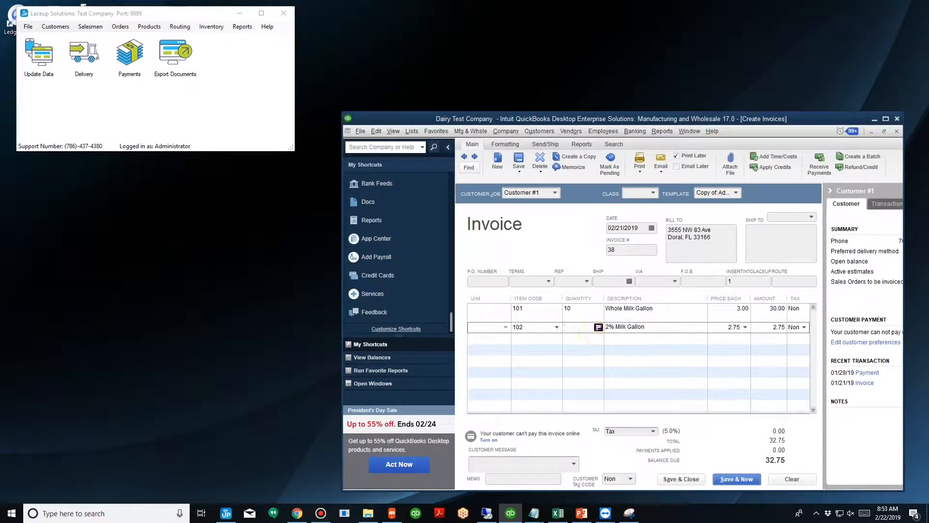
pyautogui.write('10')
# Add item 103 (Chocolate Milk) as the third invoice line with a quantity of 10.
pyautogui.click(557, 339)
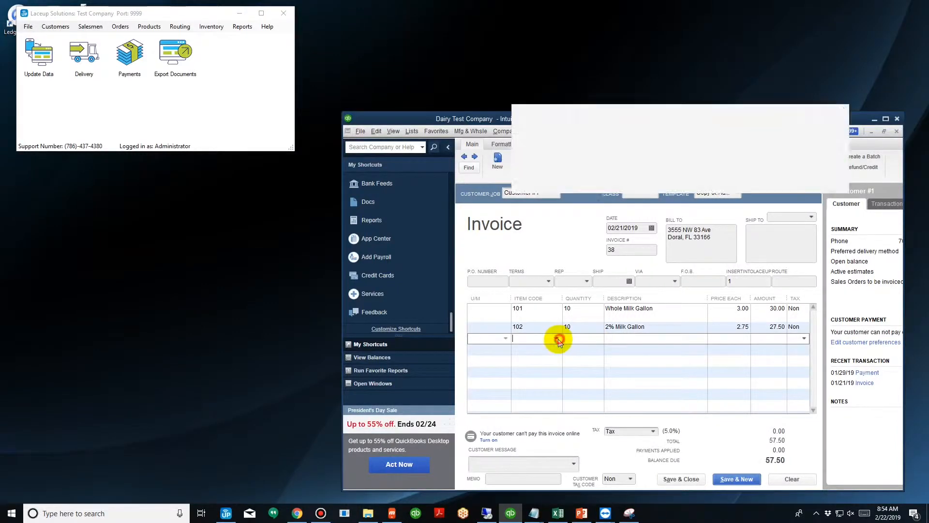
pyautogui.write('103')
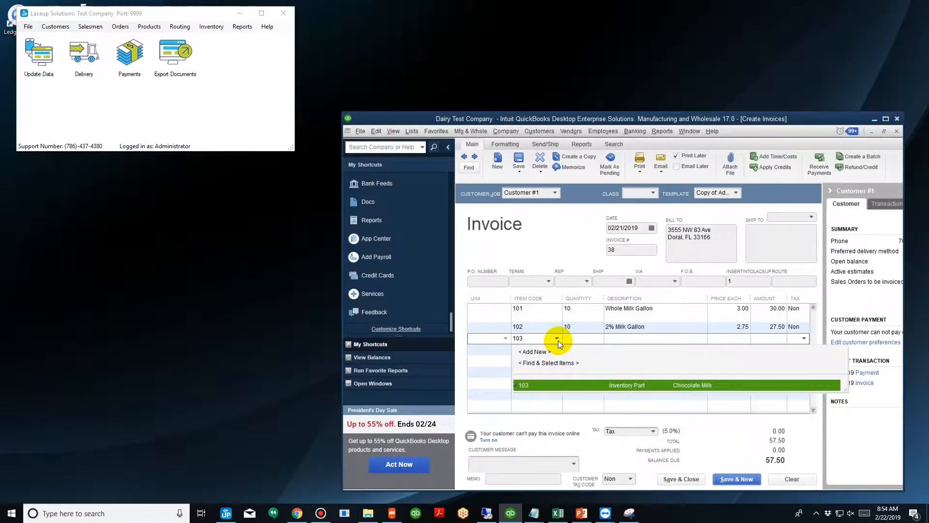
pyautogui.press('Tab')
pyautogui.click(270, 179)
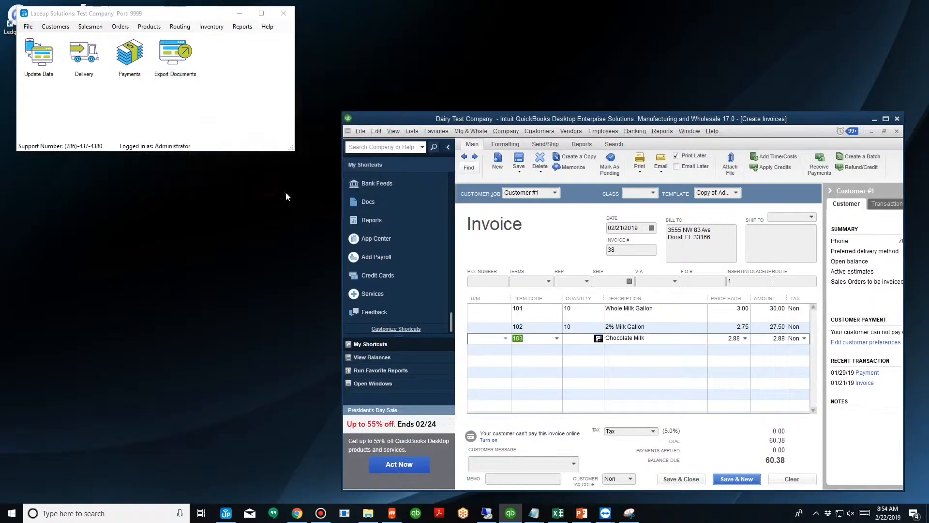
pyautogui.click(579, 338)
pyautogui.write('10')
# Set both the invoice date and the ship date to 02/22/2019.
pyautogui.click(652, 227)
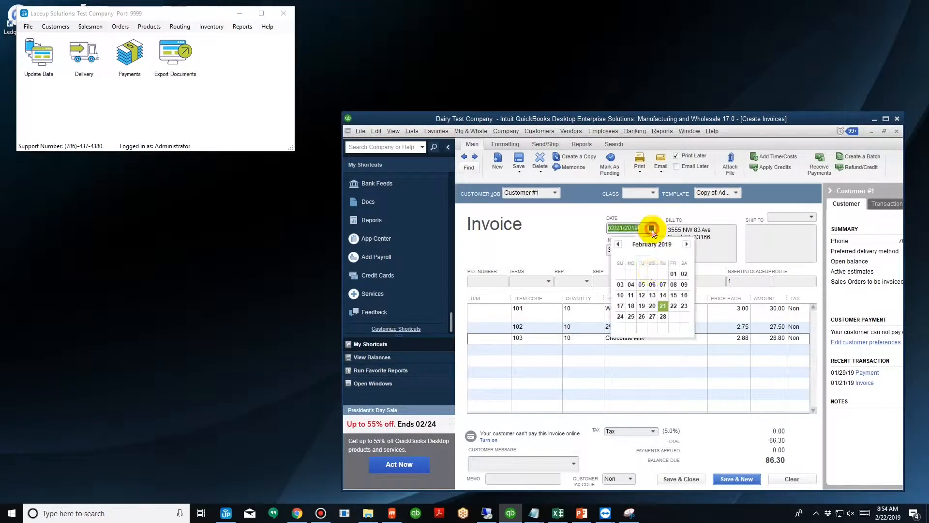
pyautogui.click(673, 305)
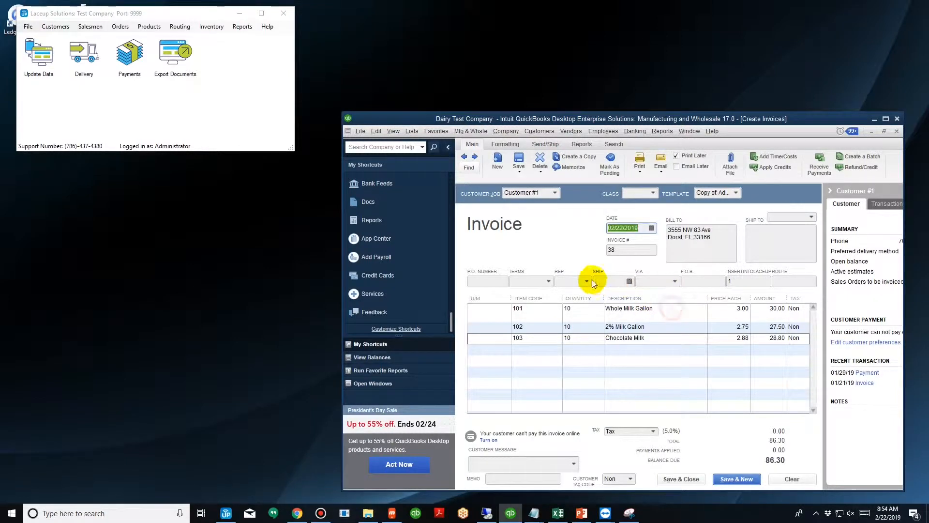
pyautogui.click(630, 282)
pyautogui.click(661, 359)
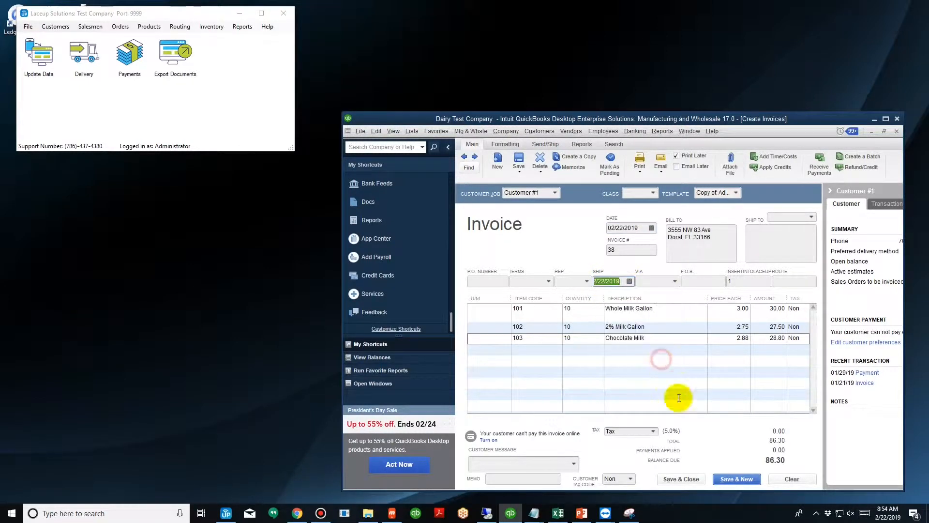
# Save and close the invoice without applying the customer's available credits.
pyautogui.click(746, 281)
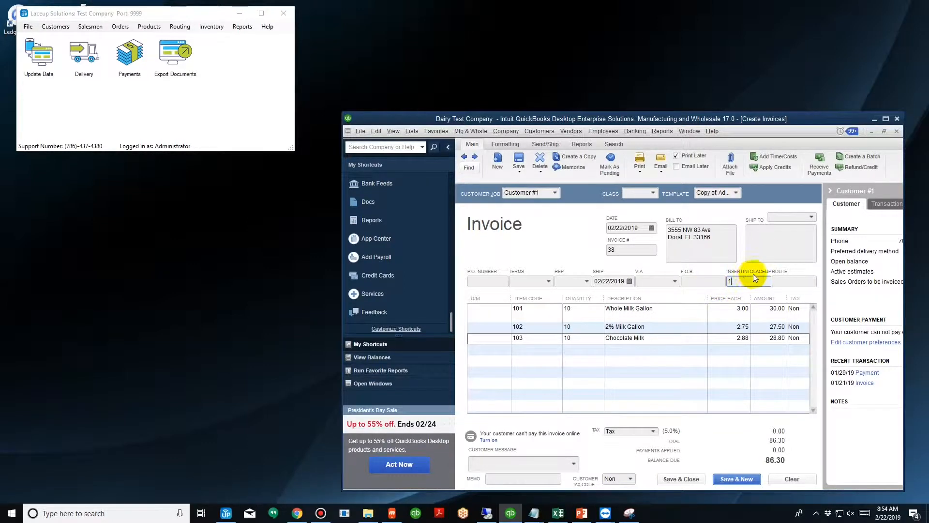
pyautogui.click(682, 480)
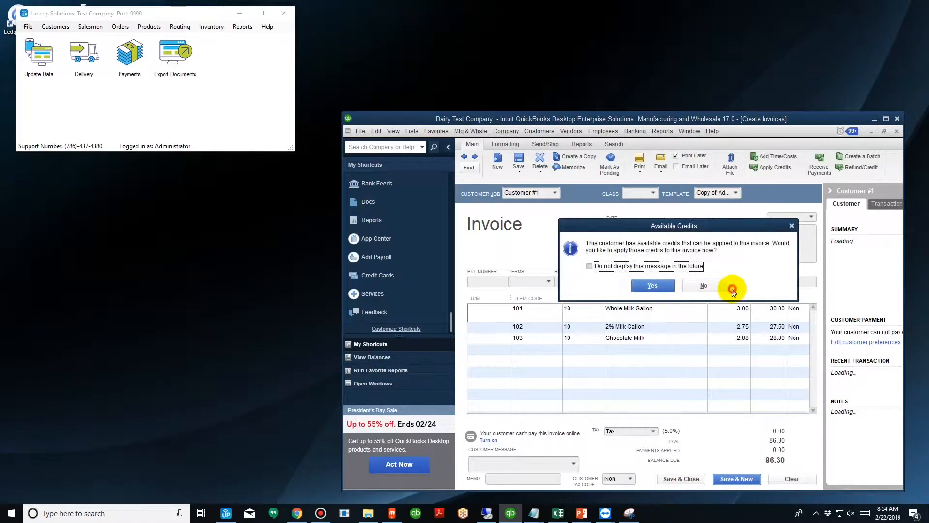
pyautogui.click(732, 291)
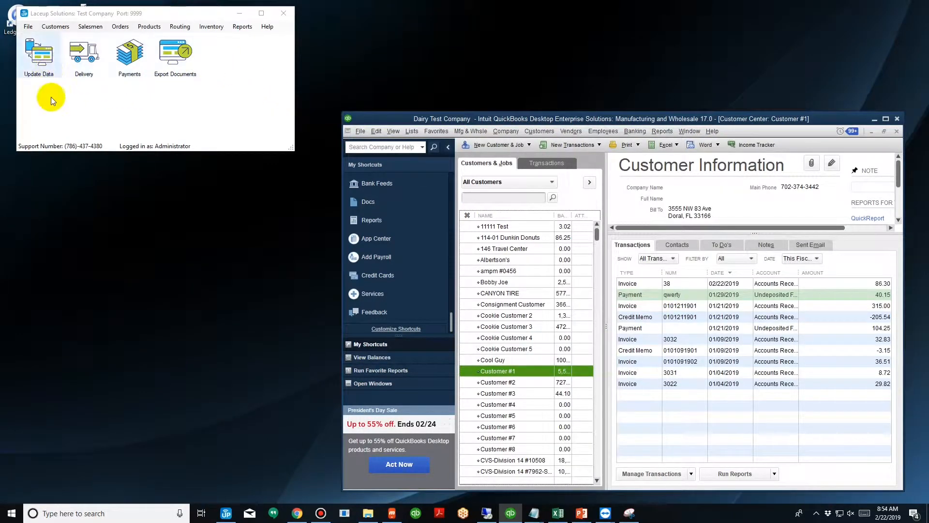
# Switch to Laceup Solutions and update its data with only Deliveries selected.
pyautogui.click(39, 54)
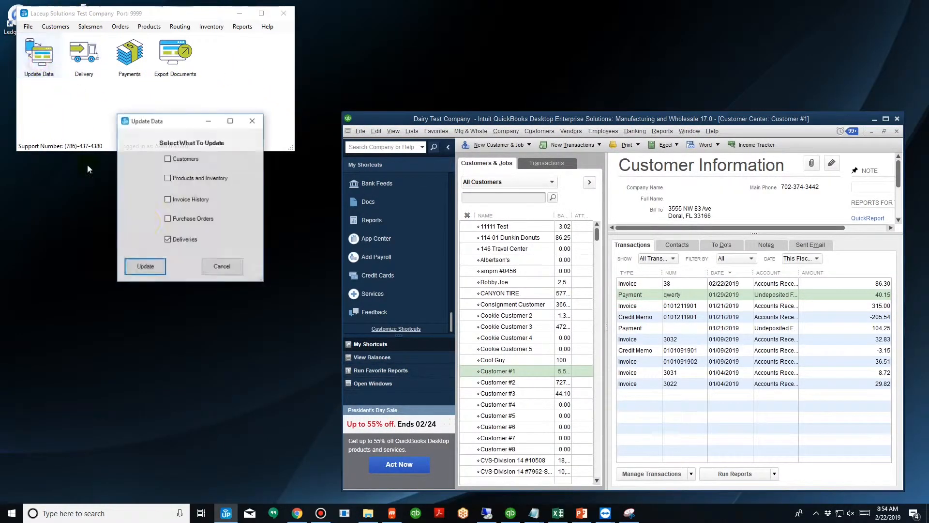
pyautogui.click(176, 242)
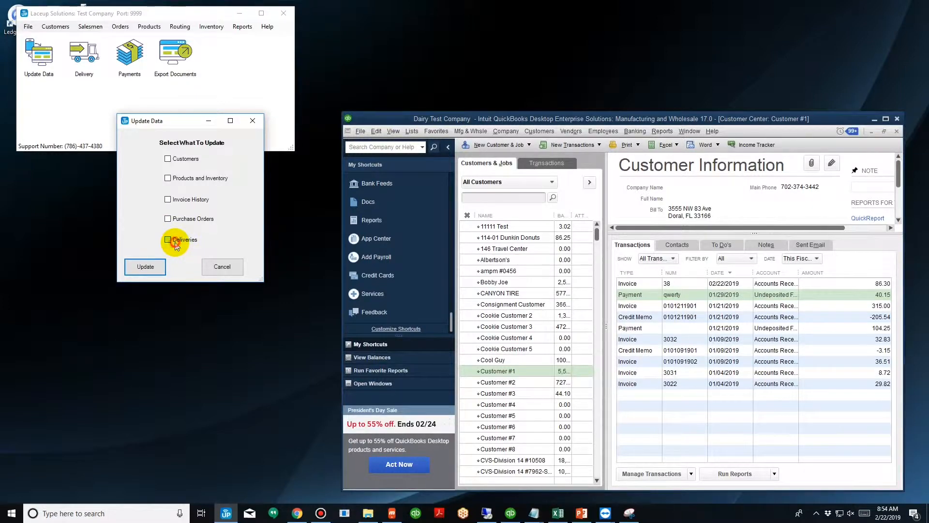
pyautogui.click(175, 242)
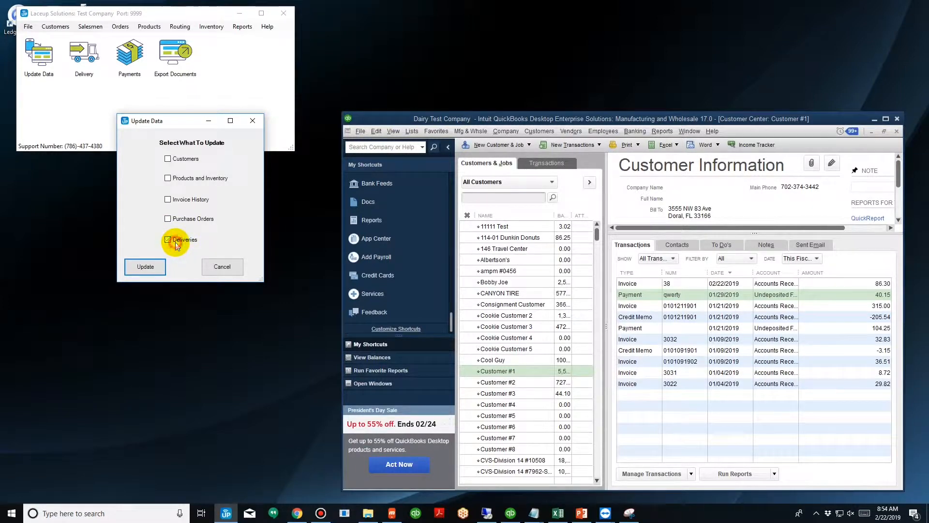
pyautogui.click(159, 273)
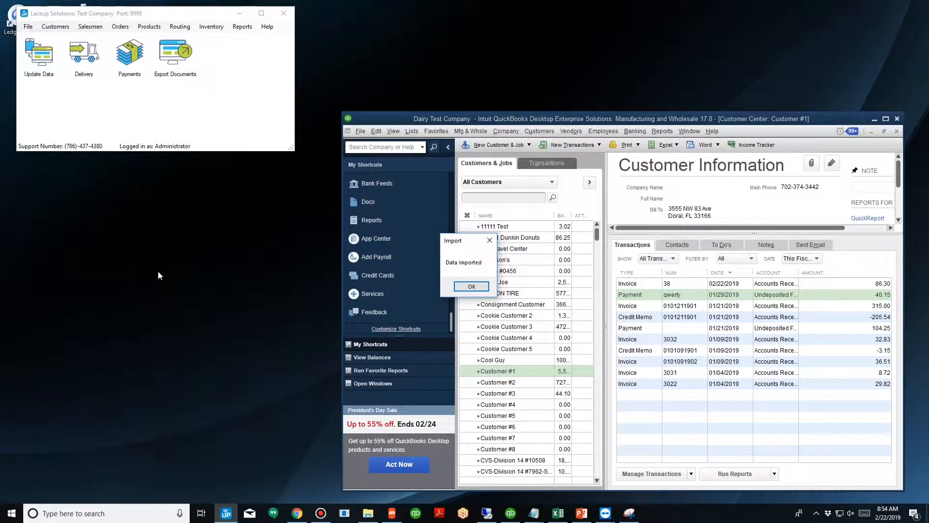
pyautogui.click(462, 285)
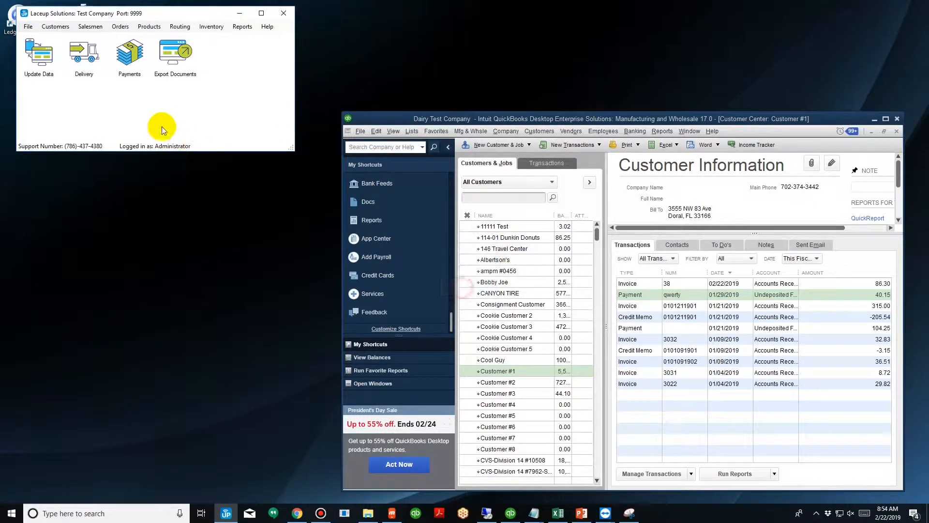
# Open the Delivery screen, review the item quantities in Customer #1's imported order, and close the order without changes.
pyautogui.click(78, 56)
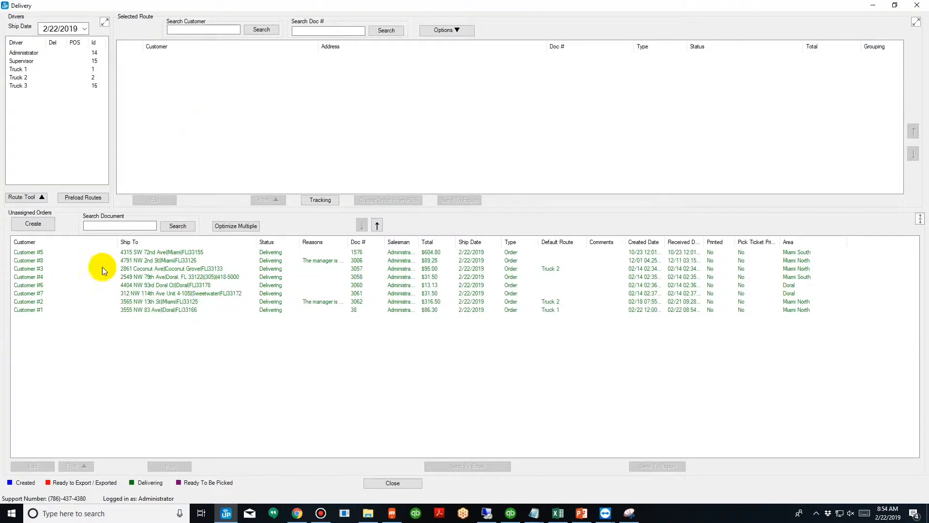
pyautogui.click(89, 309)
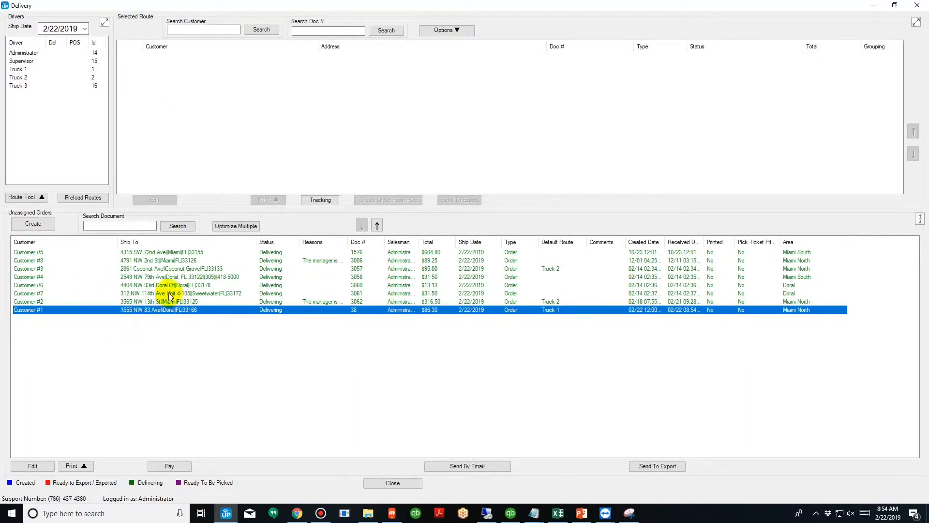
pyautogui.doubleClick(161, 313)
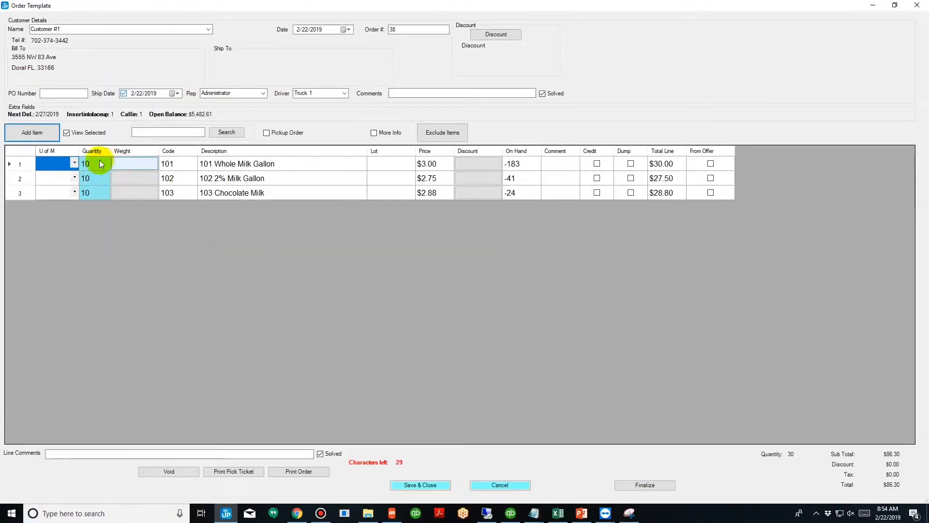
pyautogui.click(96, 194)
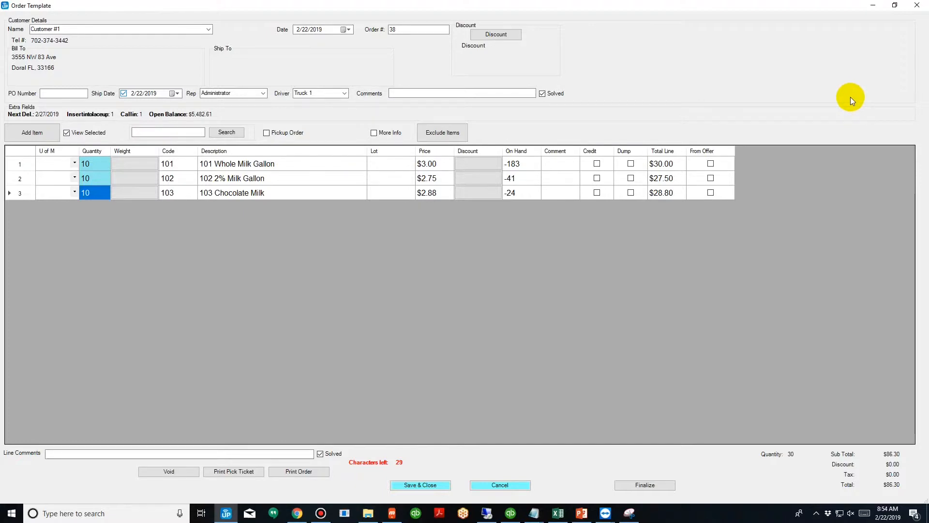
pyautogui.click(917, 6)
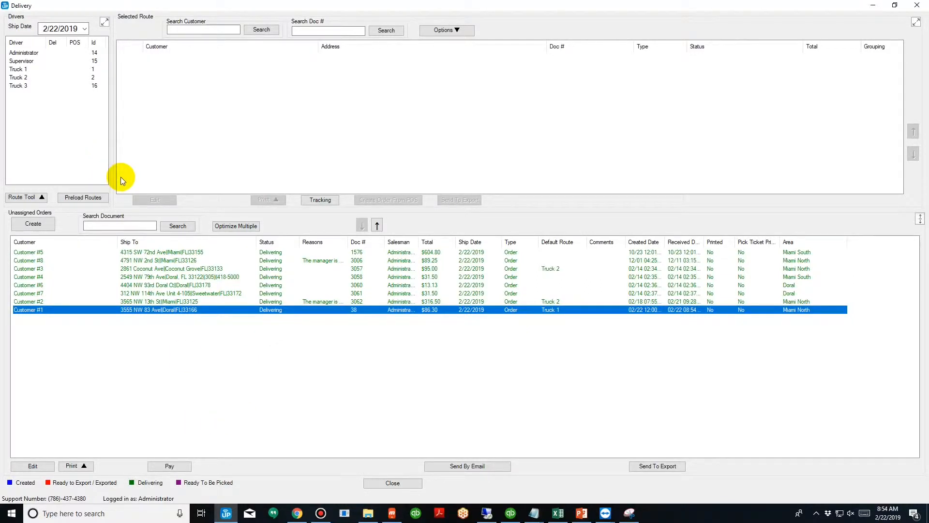
# Select all unassigned orders and optimize them into multiple routes.
pyautogui.click(180, 385)
pyautogui.hotkey('ctrl', 'a')
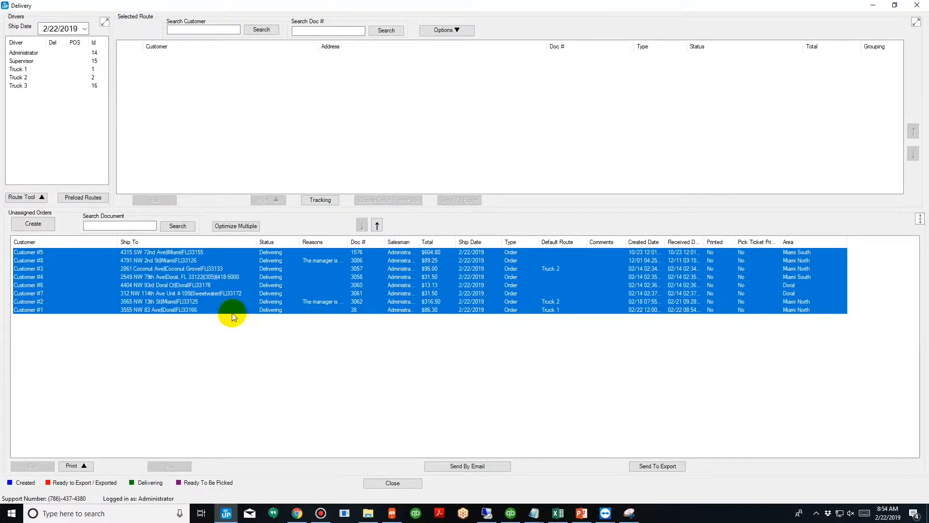
pyautogui.click(246, 227)
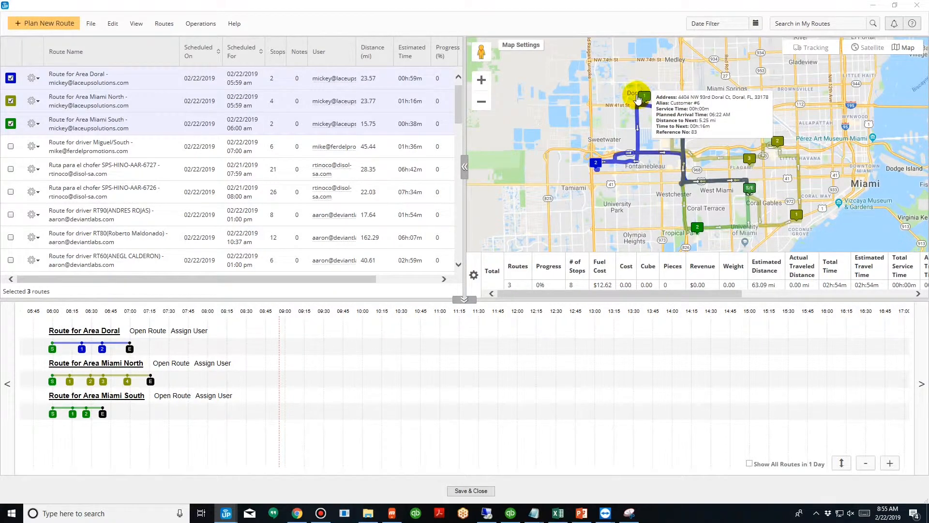
# Move the fourth stop of the Area Miami North route to the start of the Area Doral route, then save and close the routes.
pyautogui.moveTo(668, 104)
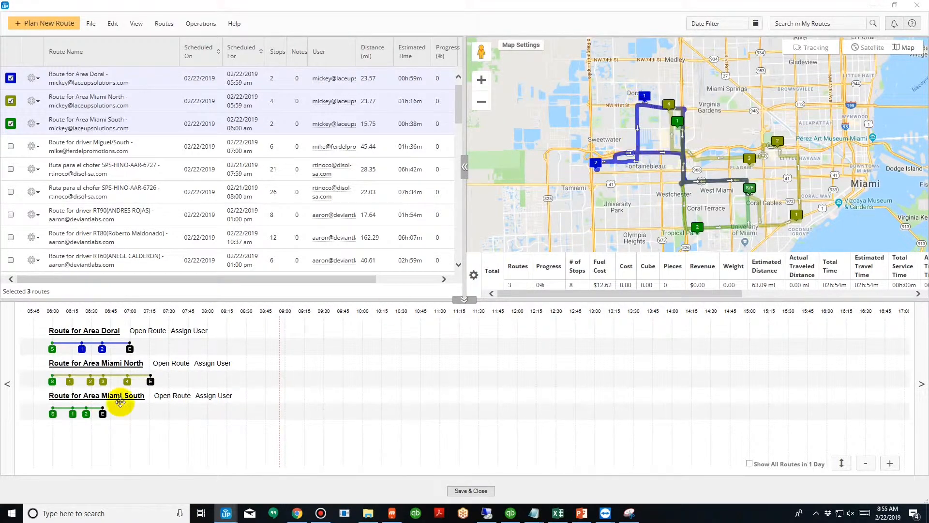
pyautogui.moveTo(135, 383)
pyautogui.mouseDown()
pyautogui.moveTo(68, 359)
pyautogui.moveTo(65, 348)
pyautogui.mouseUp()
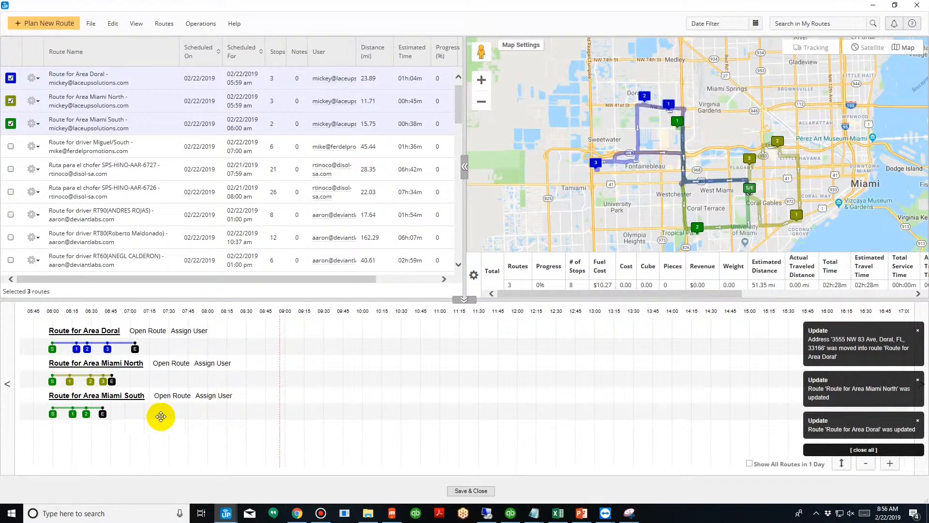
pyautogui.moveTo(73, 418)
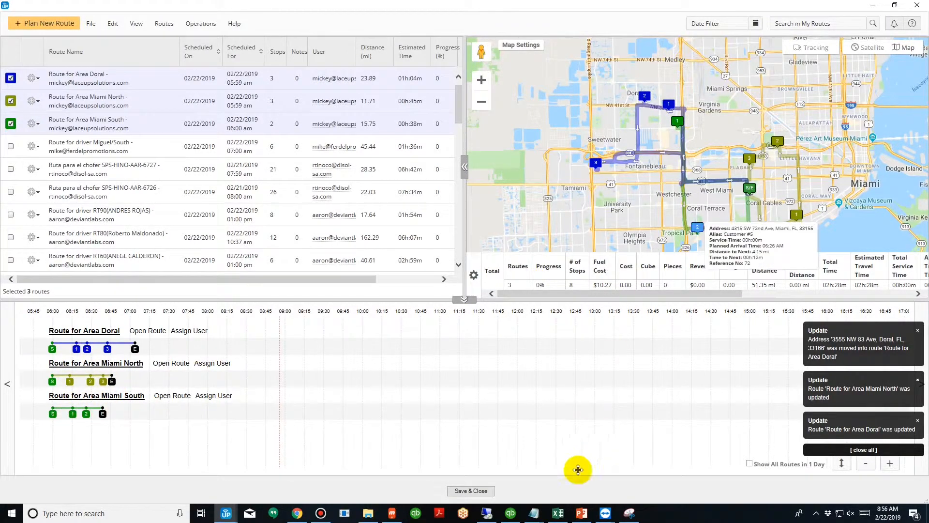
pyautogui.click(488, 491)
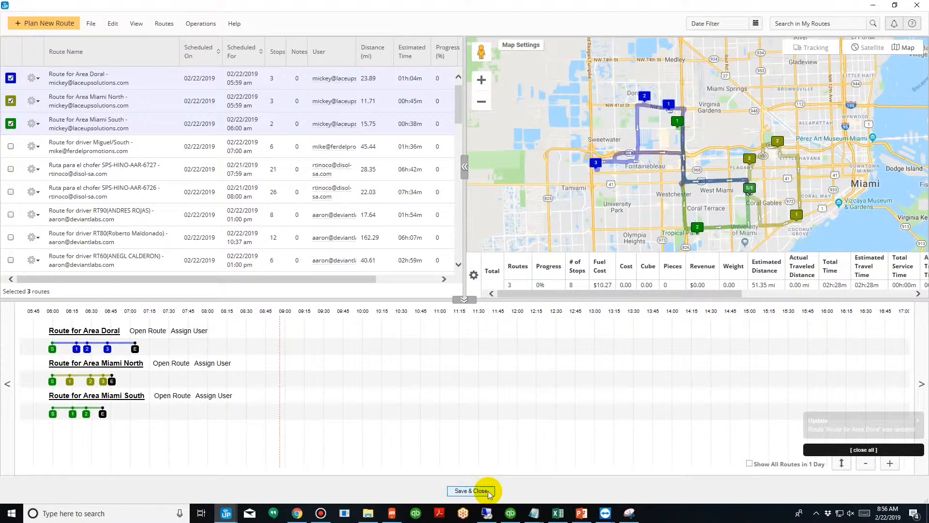
pyautogui.click(466, 288)
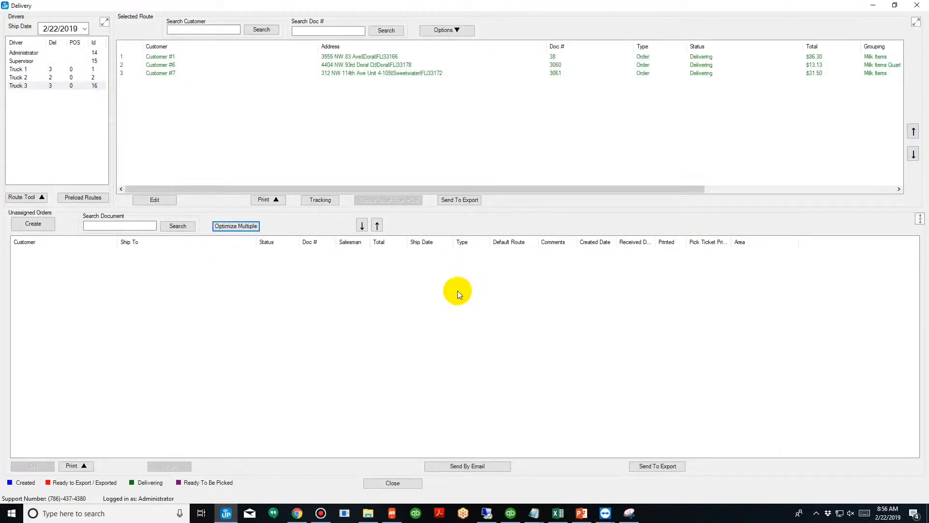
# Review the delivery orders assigned to Truck 1, Truck 2 and Truck 3, and check the ship date.
pyautogui.click(70, 410)
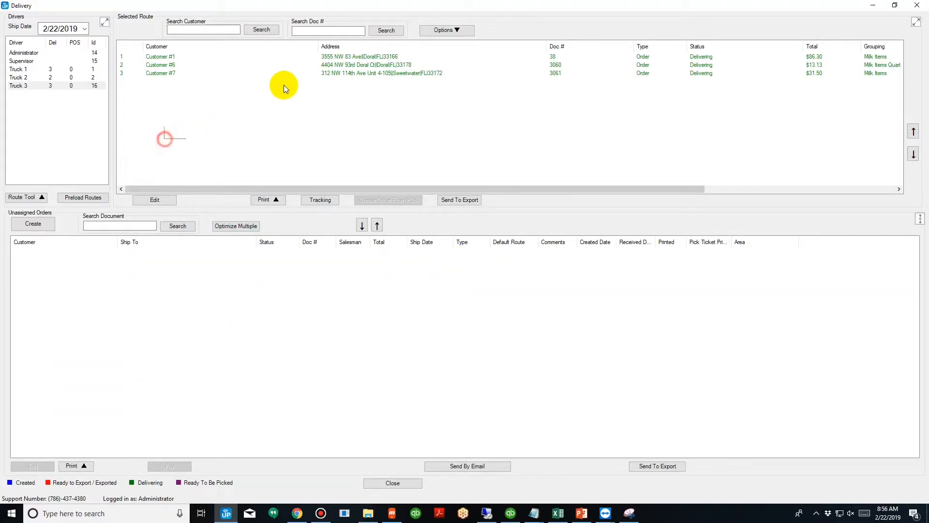
pyautogui.moveTo(283, 85); pyautogui.dragTo(458, 22)
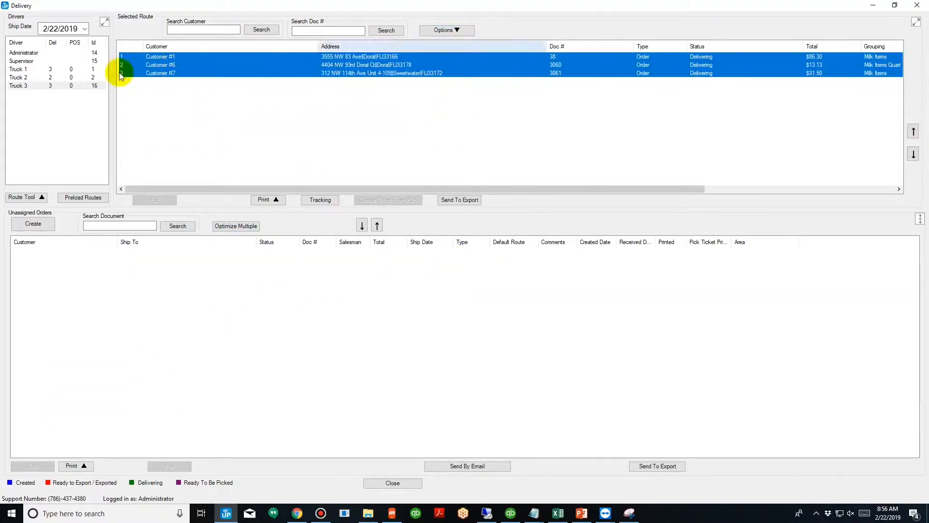
pyautogui.click(22, 69)
pyautogui.click(24, 77)
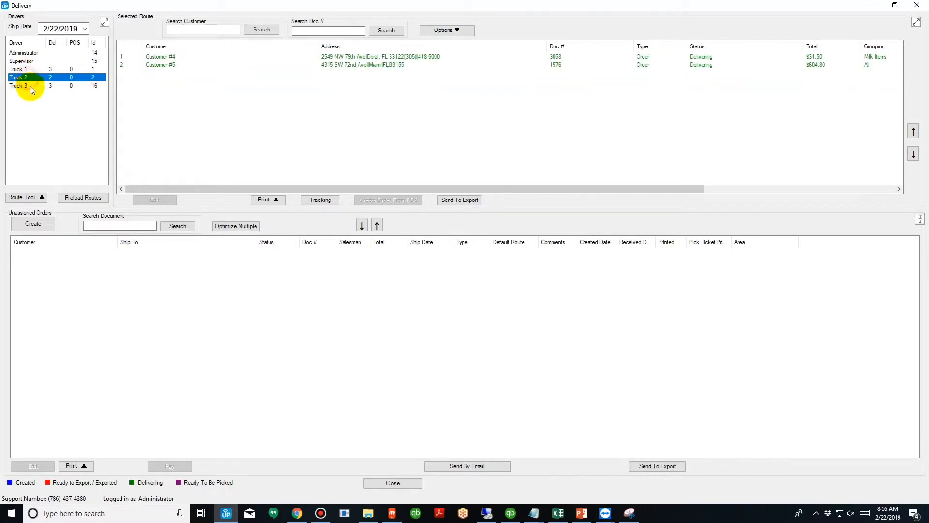
pyautogui.click(31, 87)
pyautogui.click(51, 31)
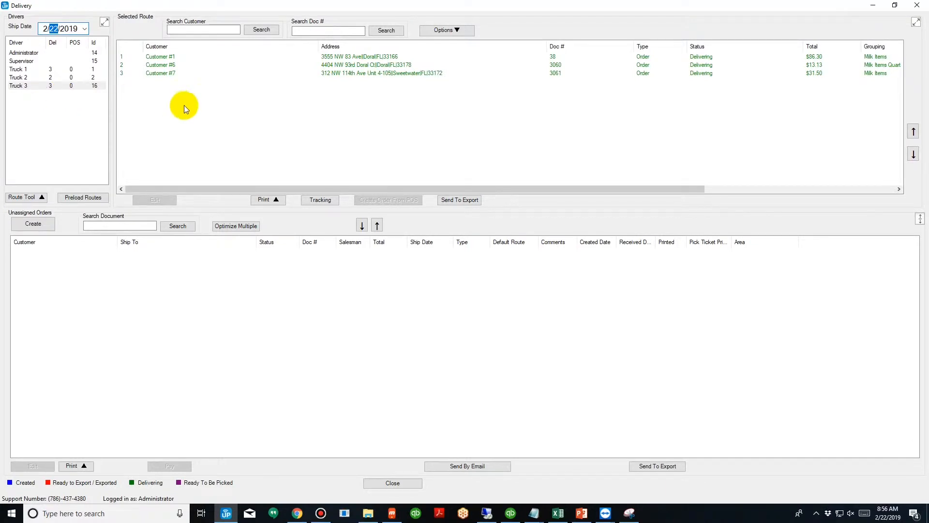
# Select all of Truck 3's orders and generate their load sheet in a maximized report window.
pyautogui.click(261, 29)
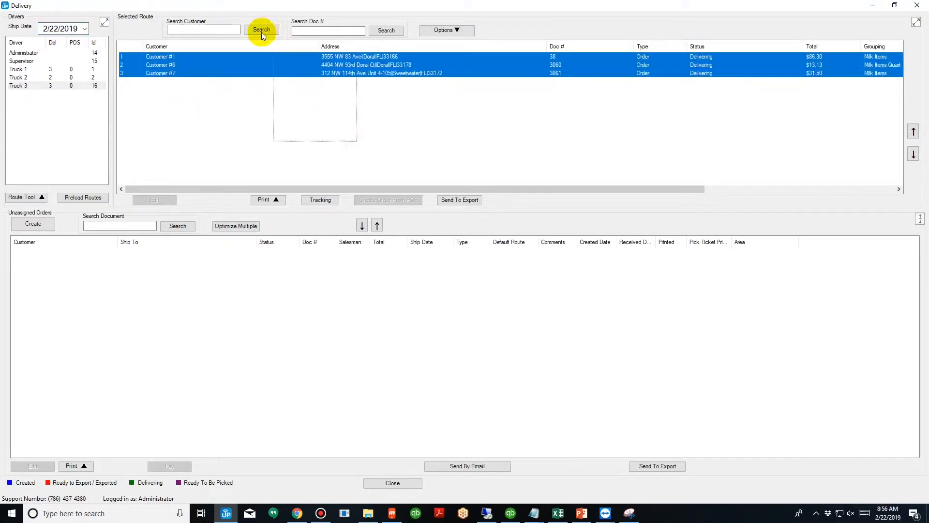
pyautogui.click(274, 200)
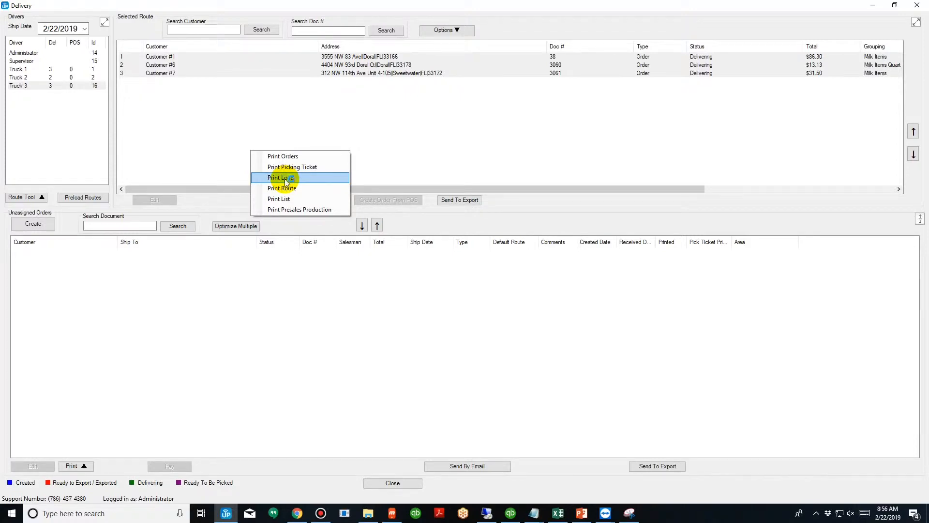
pyautogui.click(286, 181)
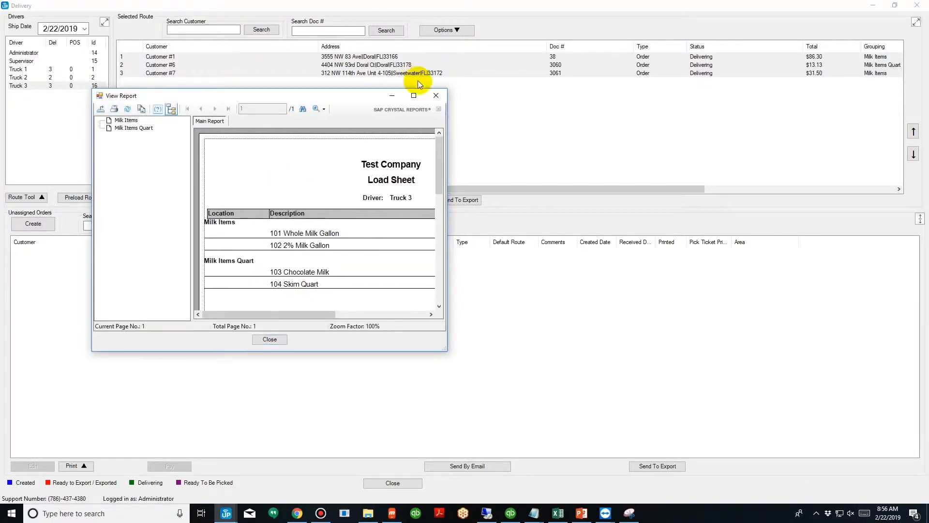
pyautogui.click(414, 95)
# Examine the item groups, products, quantities and driver on Truck 3's load sheet, and close the report.
pyautogui.click(323, 128)
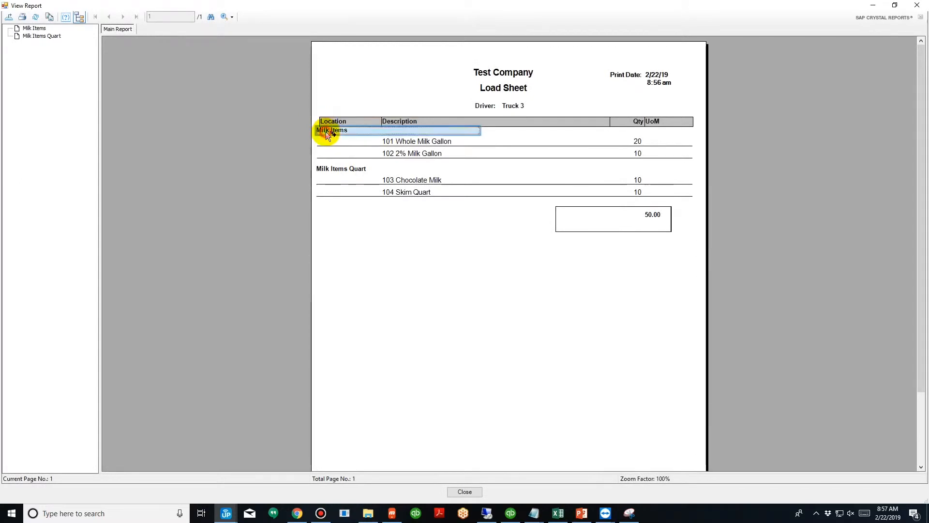
pyautogui.click(408, 153)
pyautogui.click(623, 141)
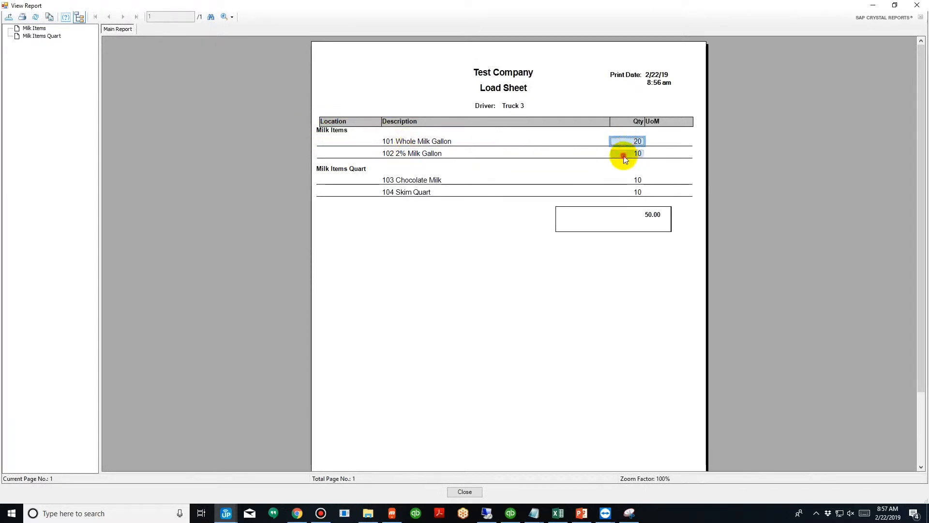
pyautogui.click(623, 154)
pyautogui.click(353, 170)
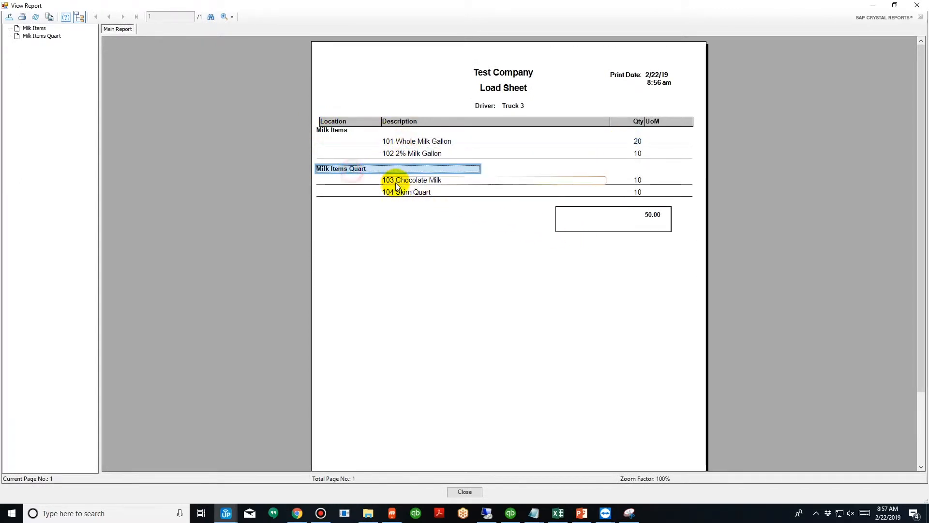
pyautogui.click(384, 179)
pyautogui.click(394, 192)
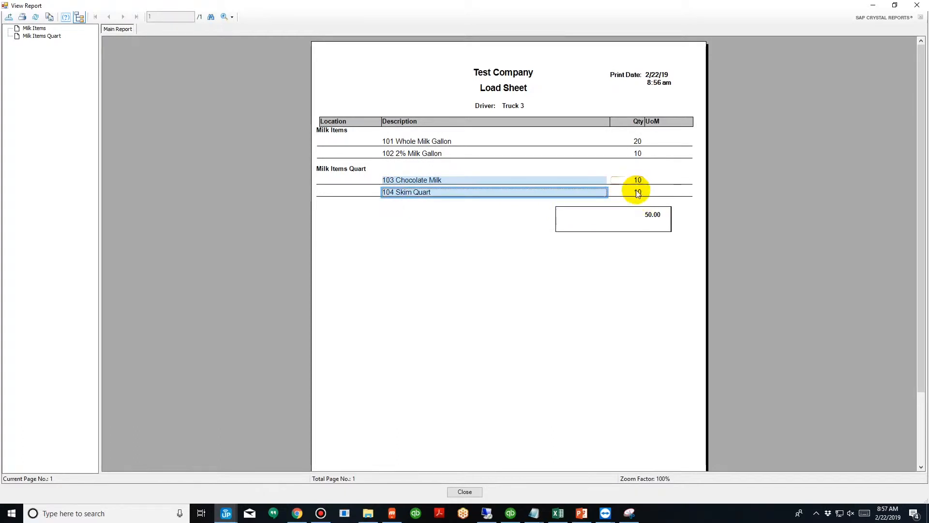
pyautogui.click(506, 106)
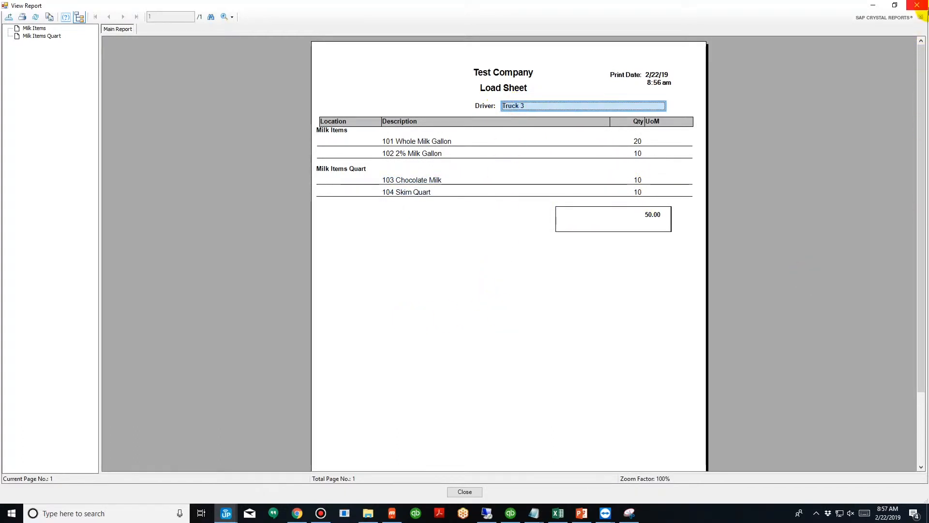
pyautogui.click(916, 5)
pyautogui.click(825, 158)
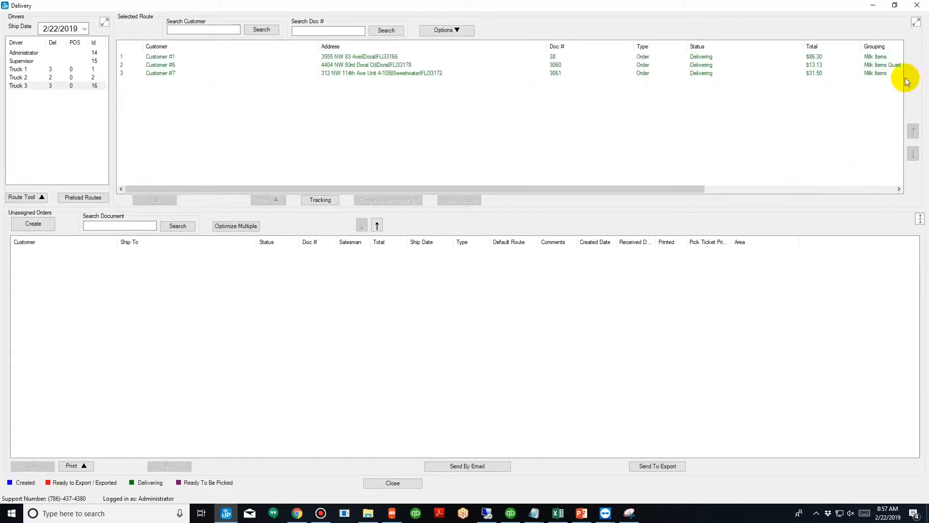